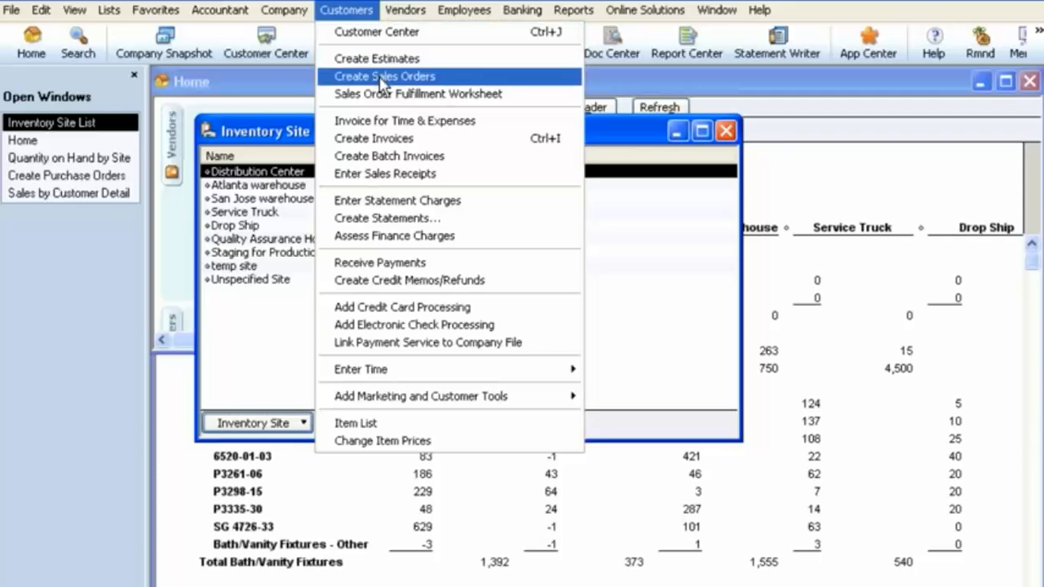
# Step: Start a new sales order for the customer Stern Commercial Contractor's
pyautogui.click(378, 76)
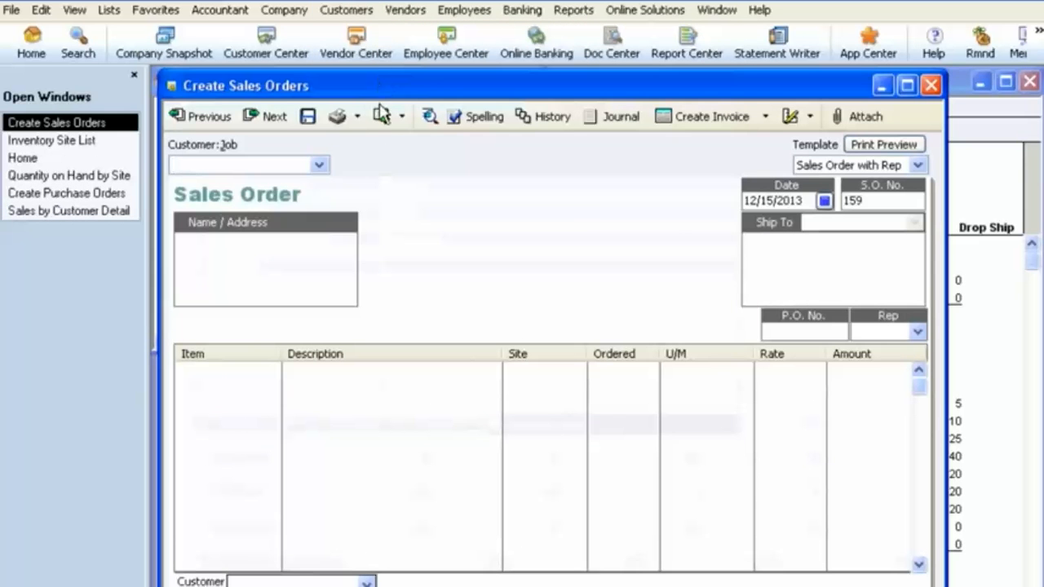
pyautogui.click(321, 167)
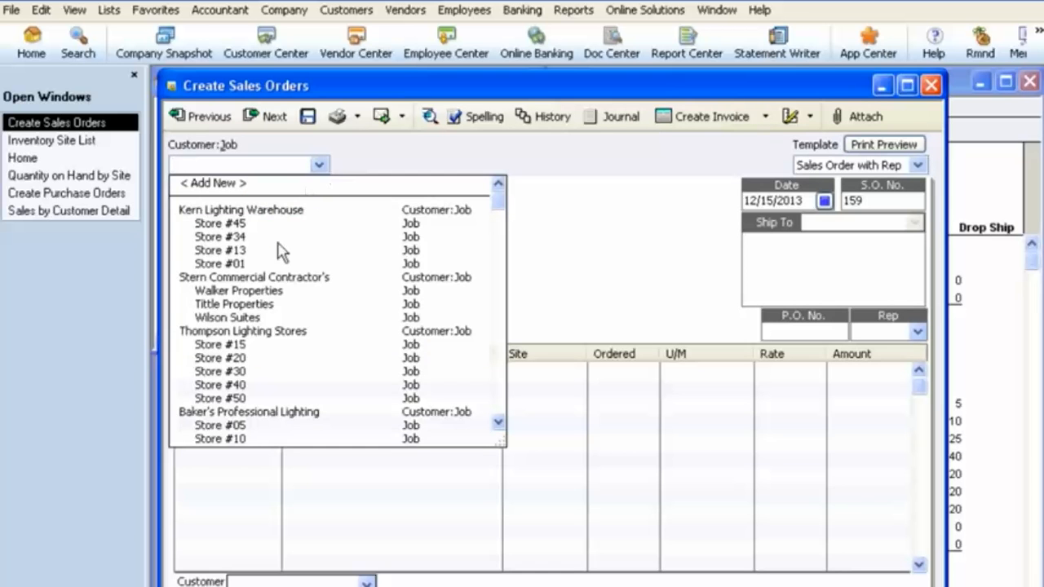
pyautogui.click(275, 274)
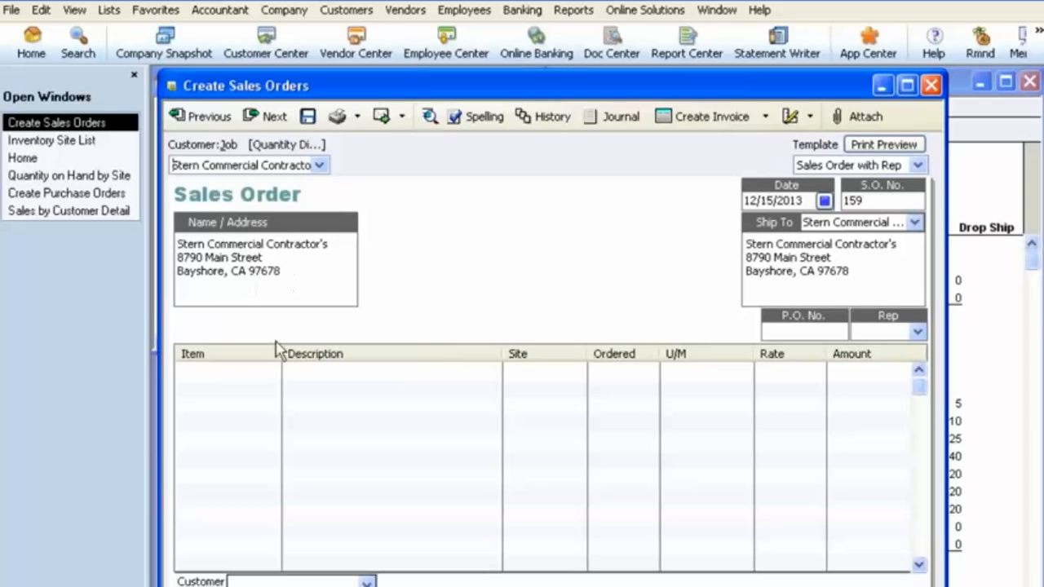
# Step: Add the Bath/Vanity Fixtures item P3298-15 to the first line and set its site to San Jose warehouse
pyautogui.click(274, 371)
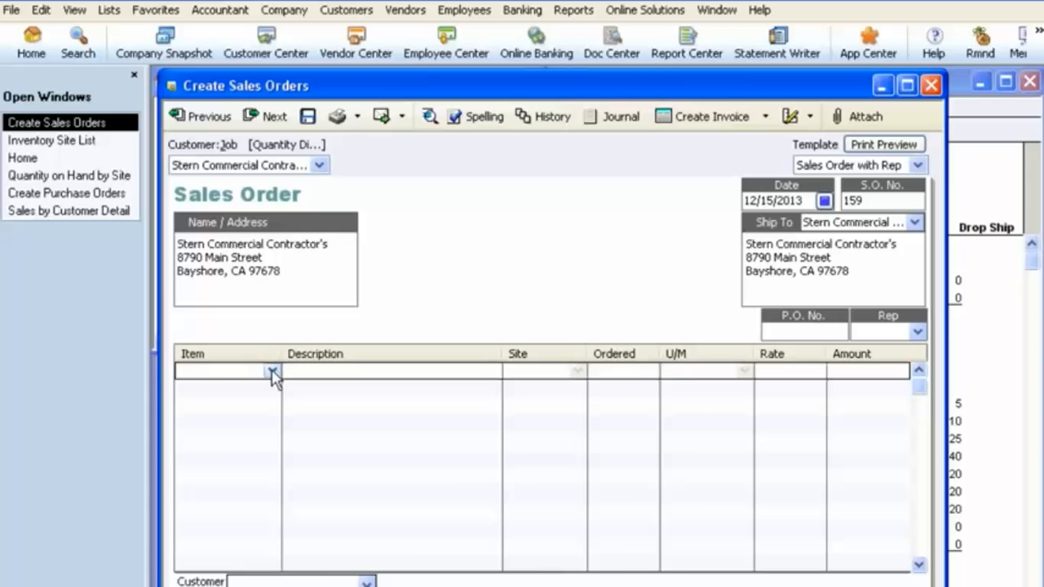
pyautogui.click(272, 371)
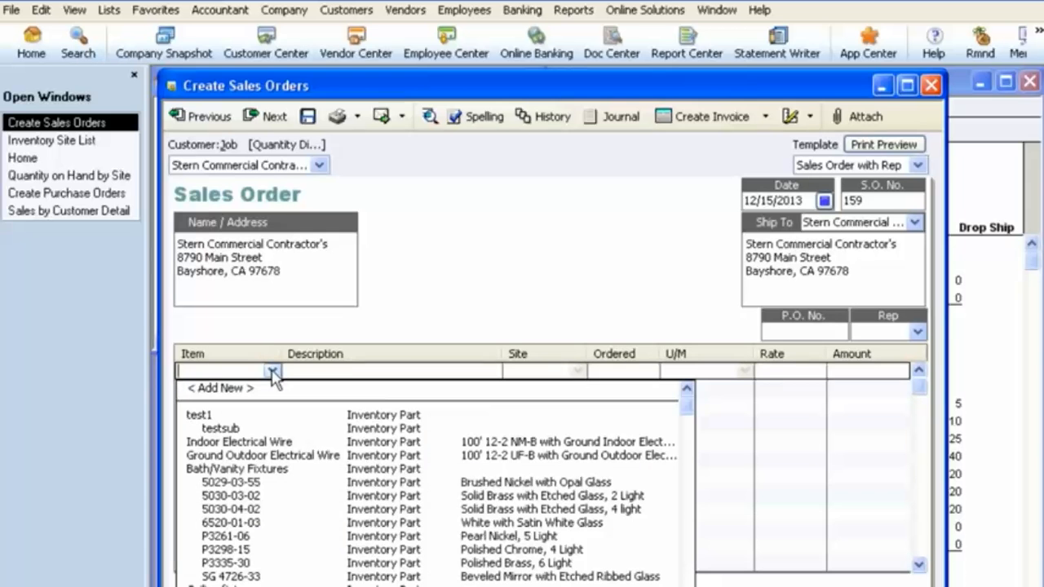
pyautogui.click(242, 550)
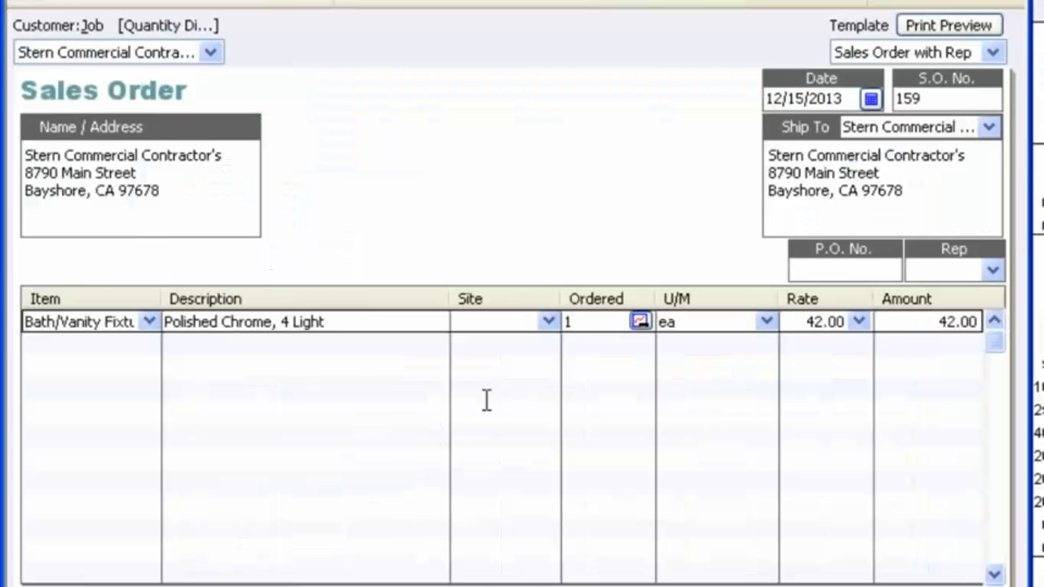
pyautogui.click(547, 321)
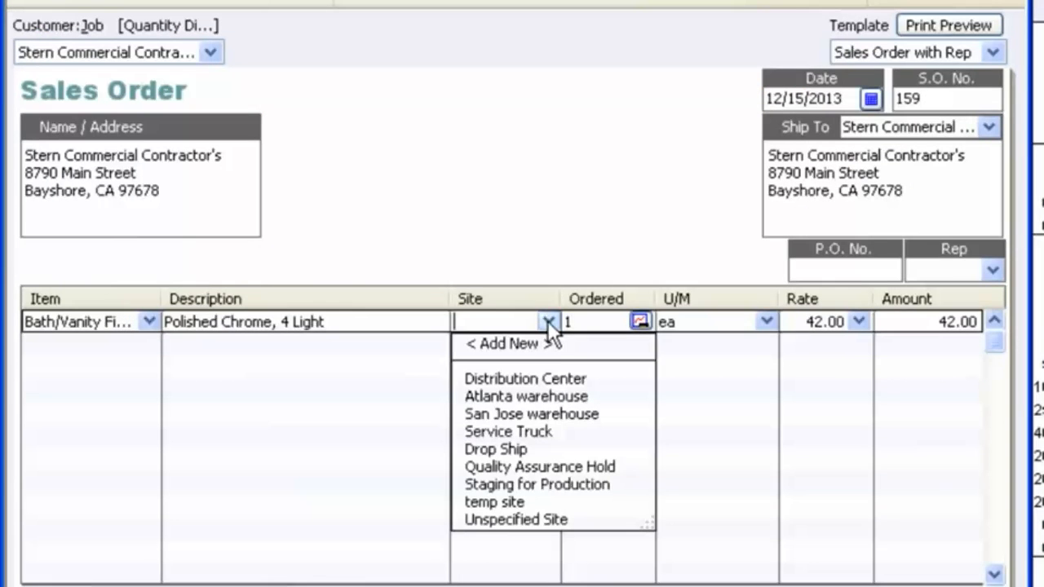
pyautogui.click(531, 415)
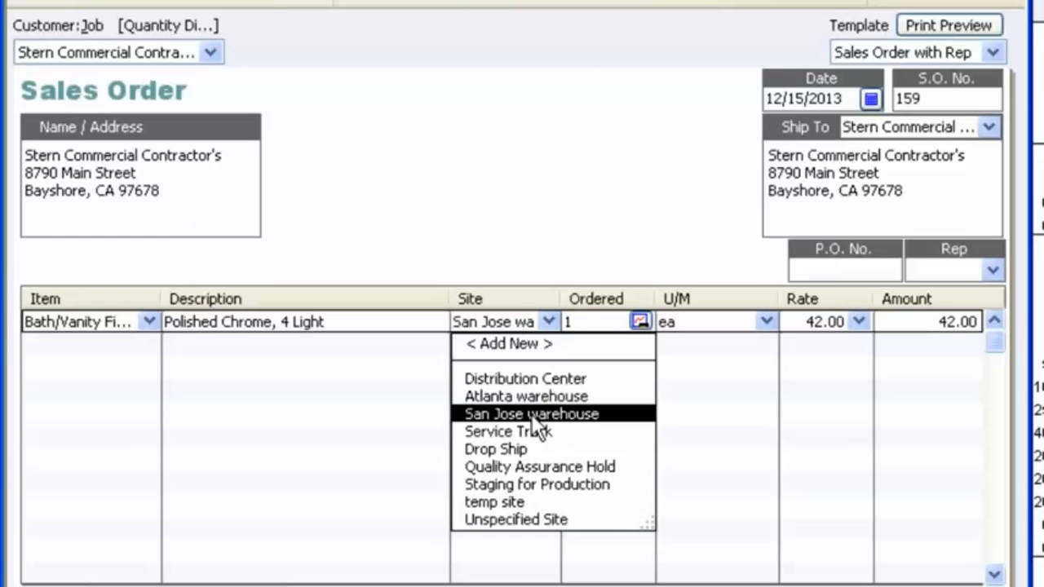
# Step: Check the line item's current availability at each inventory site, including Atlanta warehouse
pyautogui.click(639, 321)
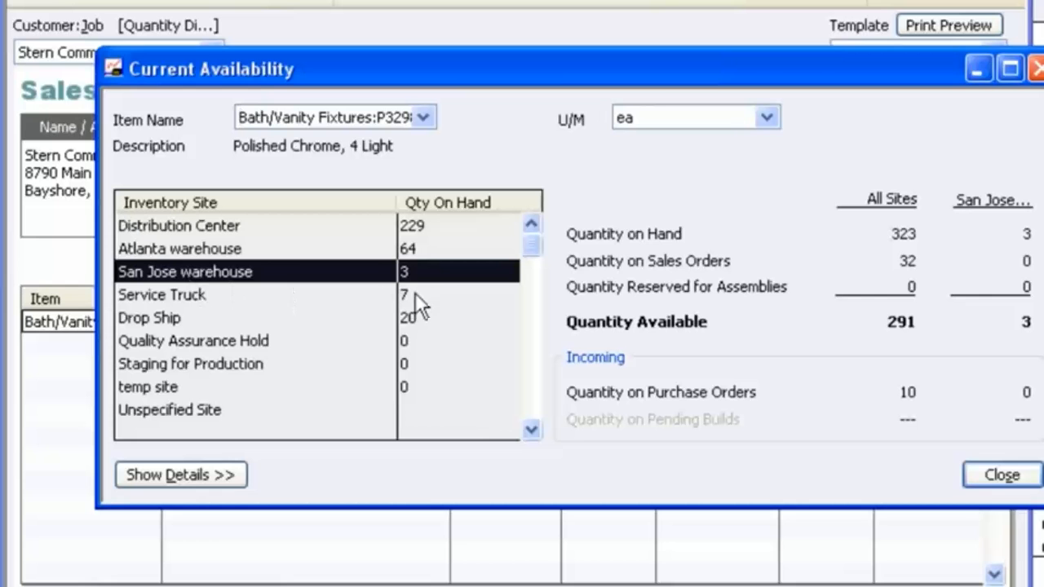
pyautogui.click(273, 251)
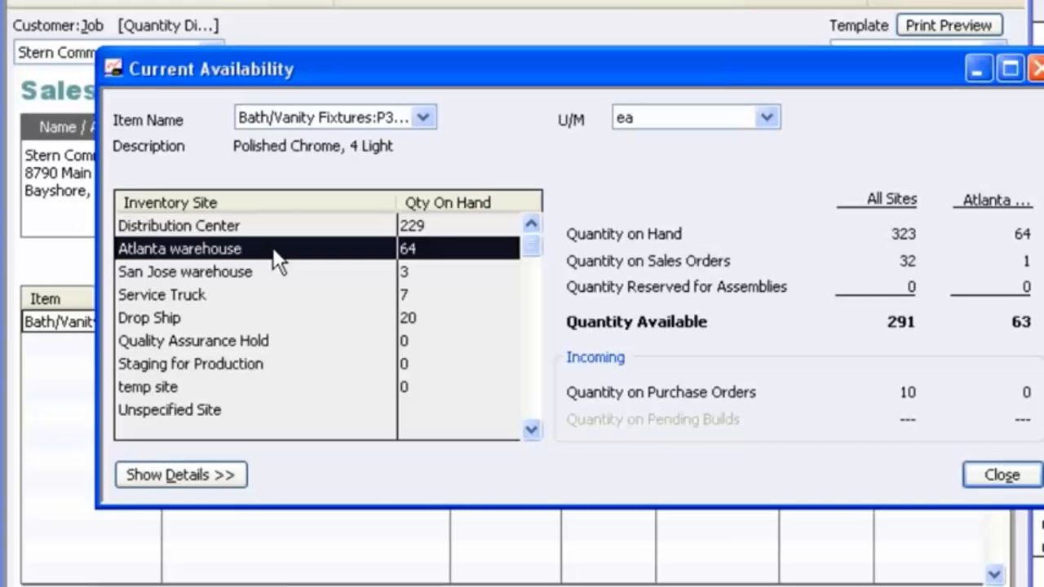
pyautogui.click(1004, 474)
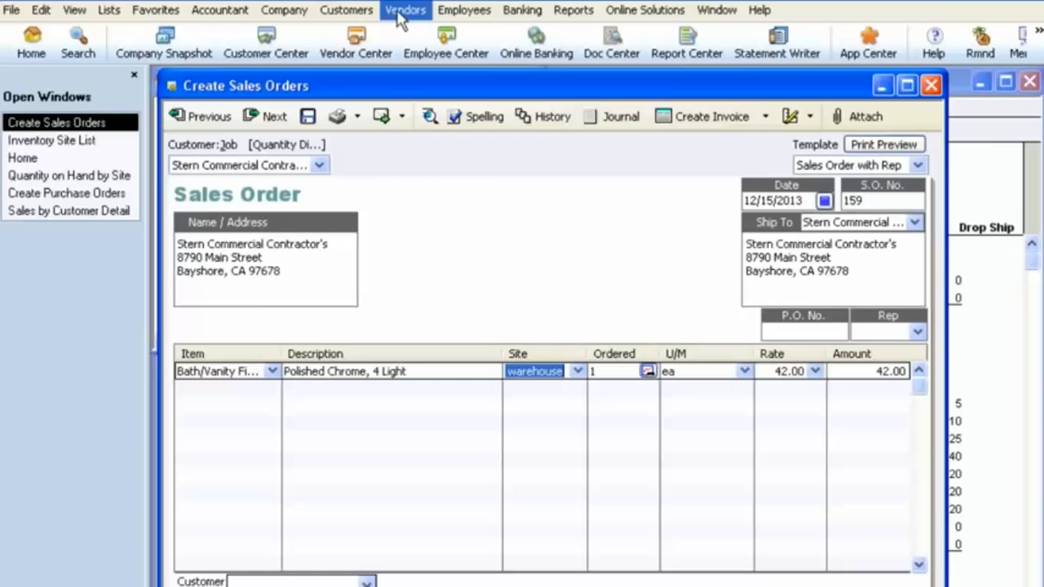
# Step: Create a new purchase order and set its Ship To site to Atlanta warehouse
pyautogui.click(403, 11)
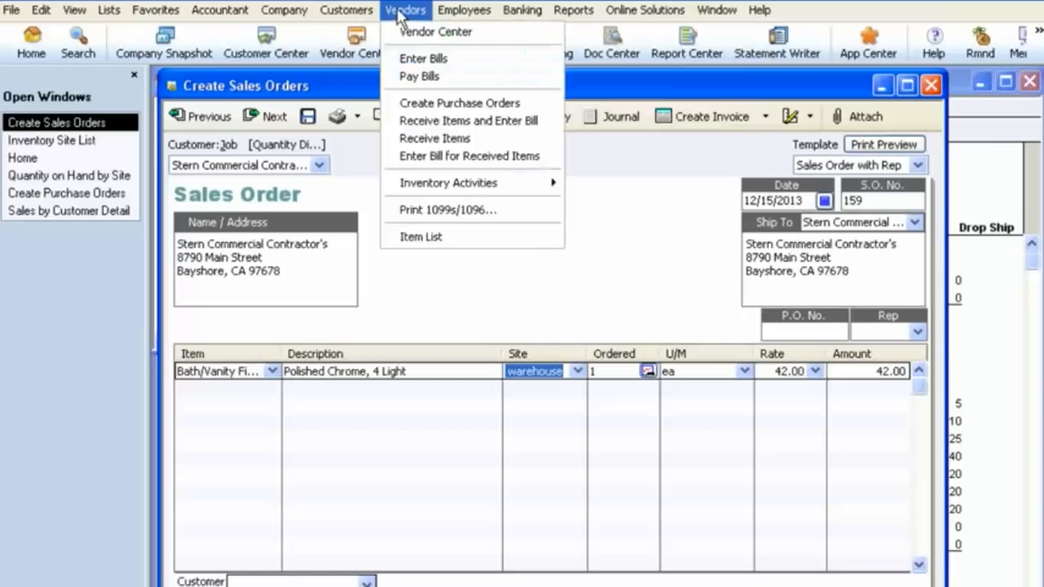
pyautogui.click(453, 104)
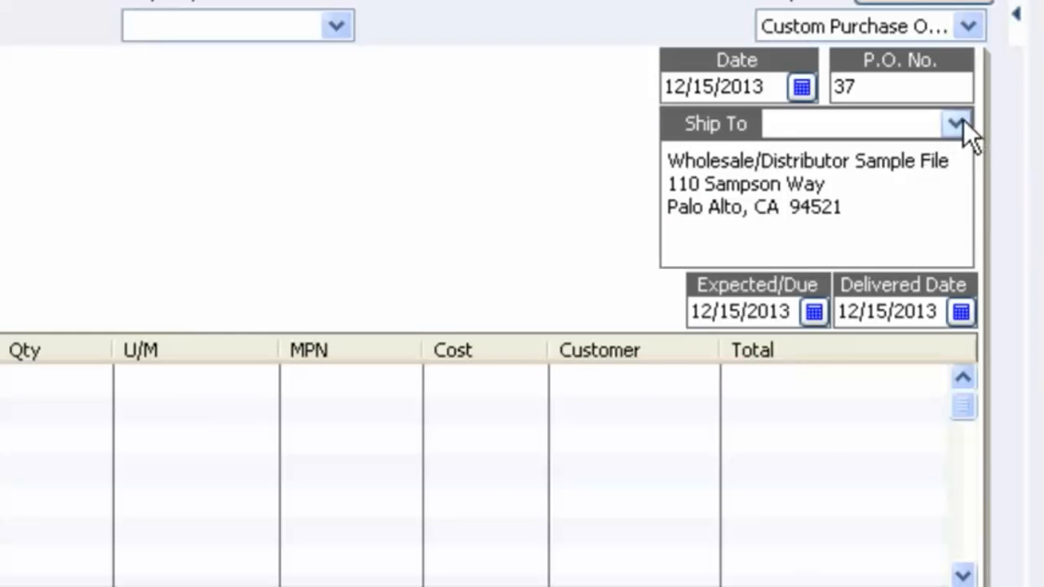
pyautogui.click(959, 122)
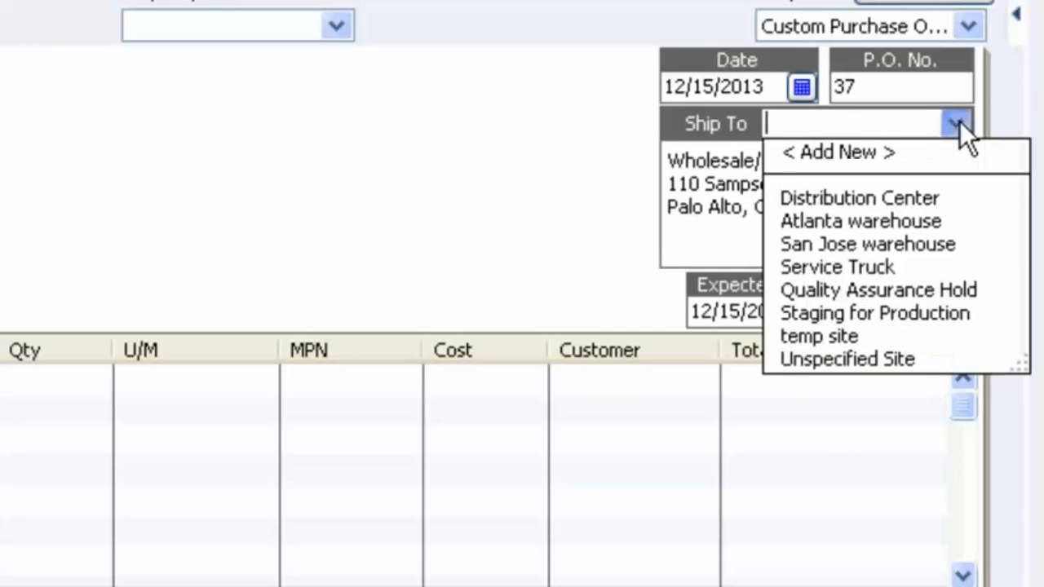
pyautogui.click(901, 218)
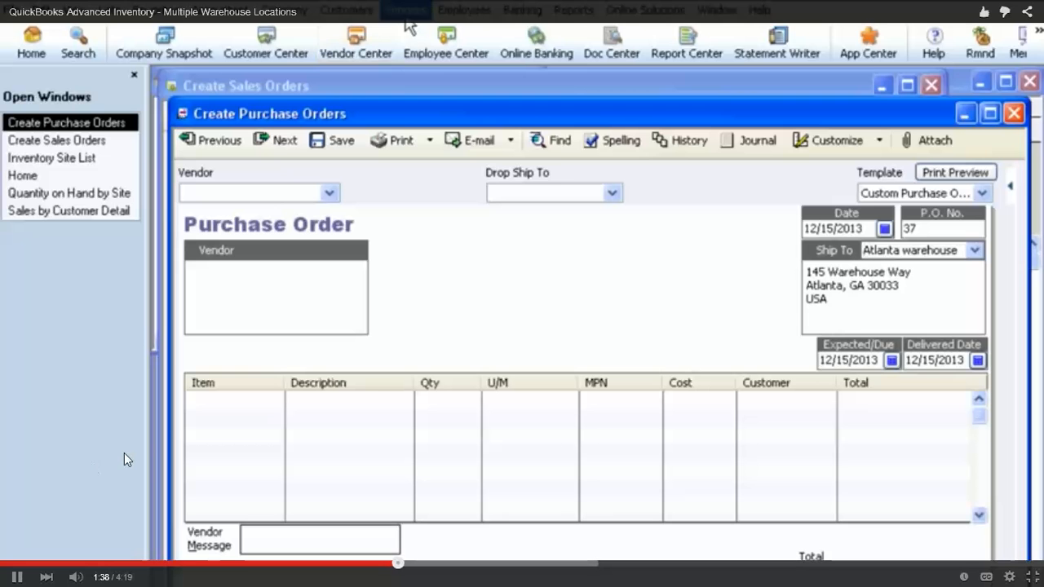
# Step: Open an inventory transfer from Distribution Center to Service Truck
pyautogui.click(406, 11)
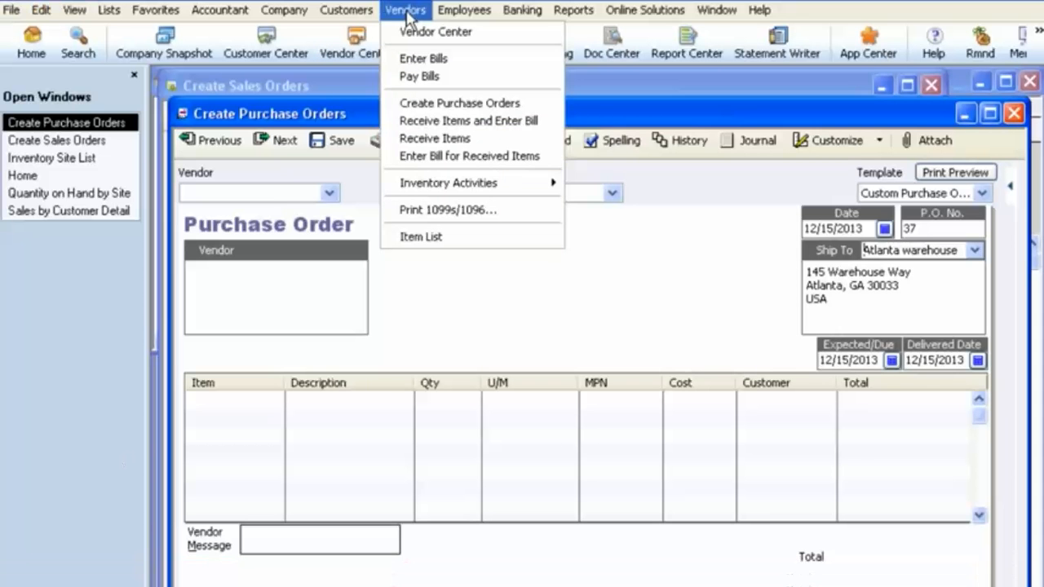
pyautogui.moveTo(450, 186)
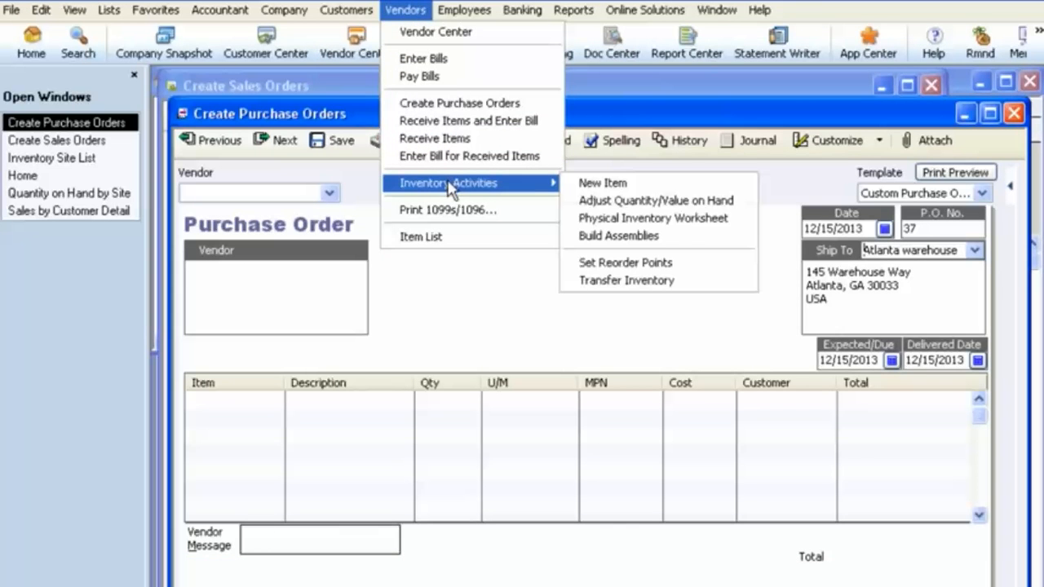
pyautogui.click(628, 281)
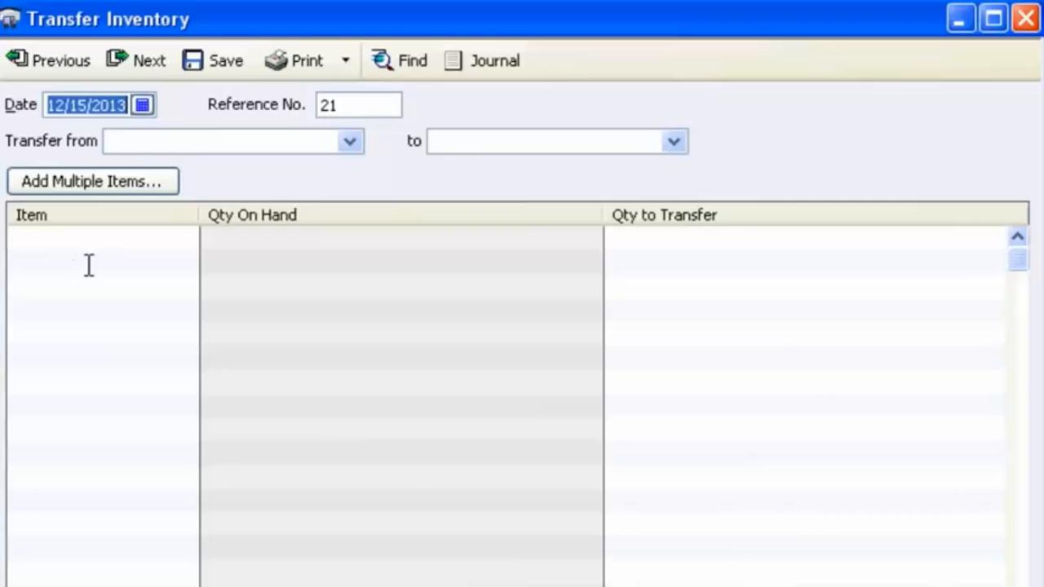
pyautogui.click(349, 142)
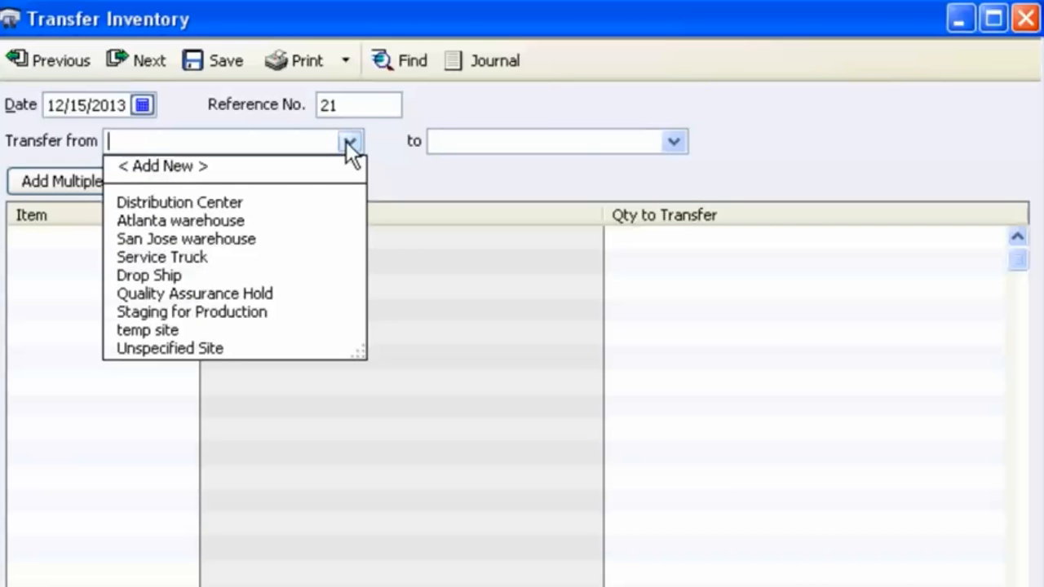
pyautogui.click(219, 203)
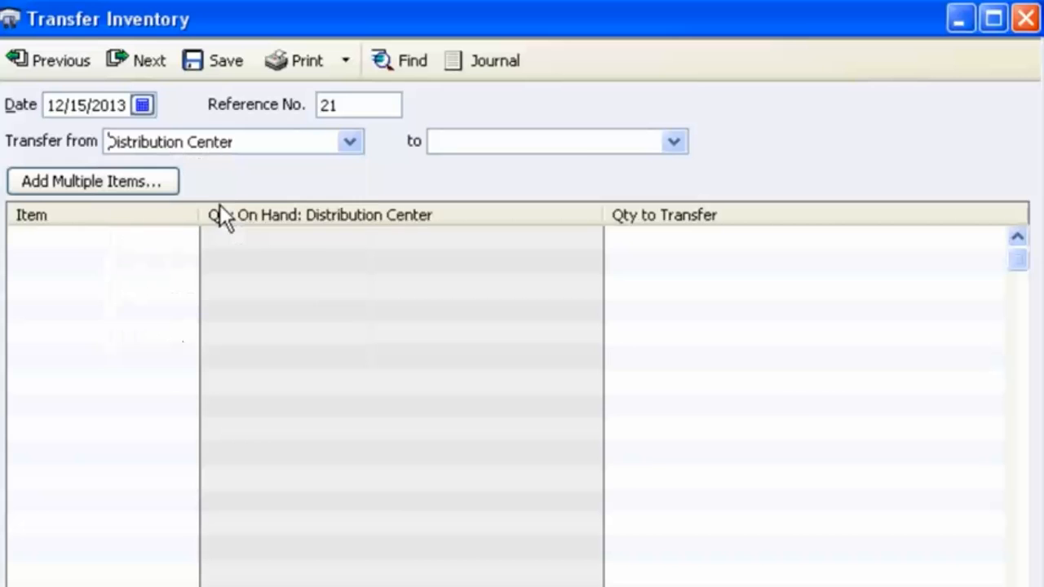
pyautogui.click(674, 143)
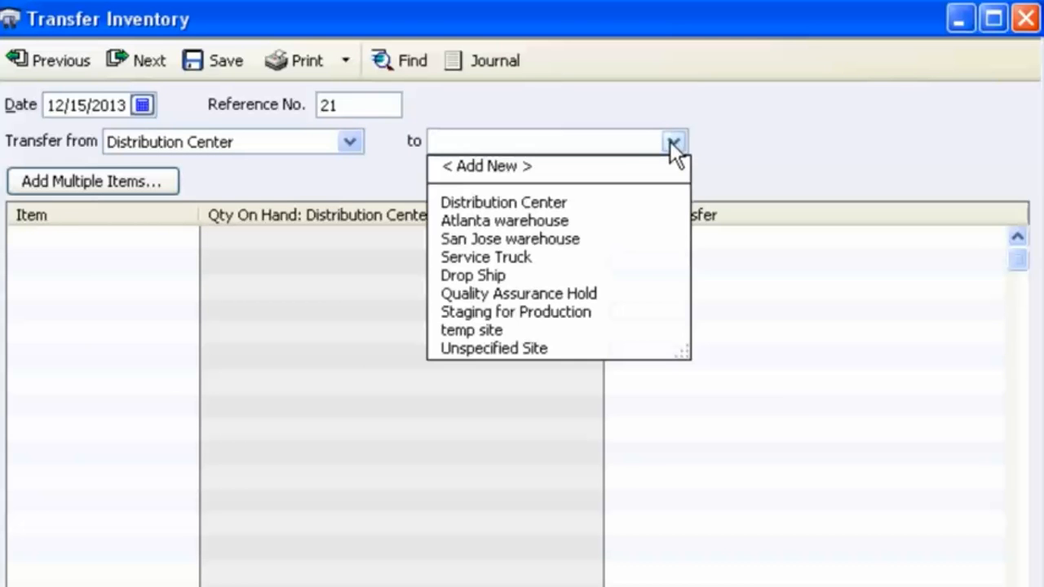
pyautogui.click(500, 256)
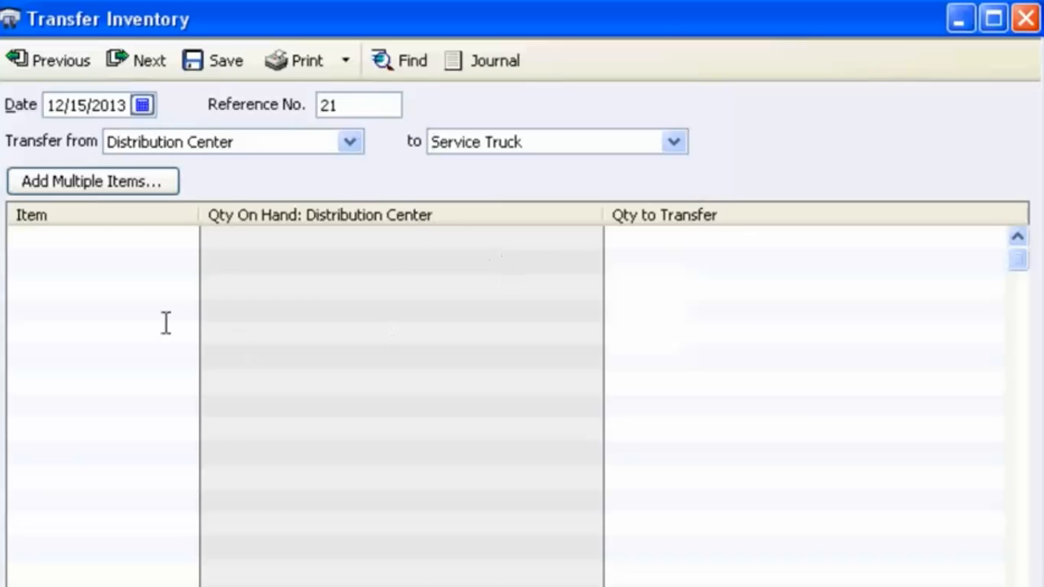
# Step: Choose a Bath/Vanity Fixtures item as the first transfer line and open its quantity to transfer
pyautogui.click(140, 241)
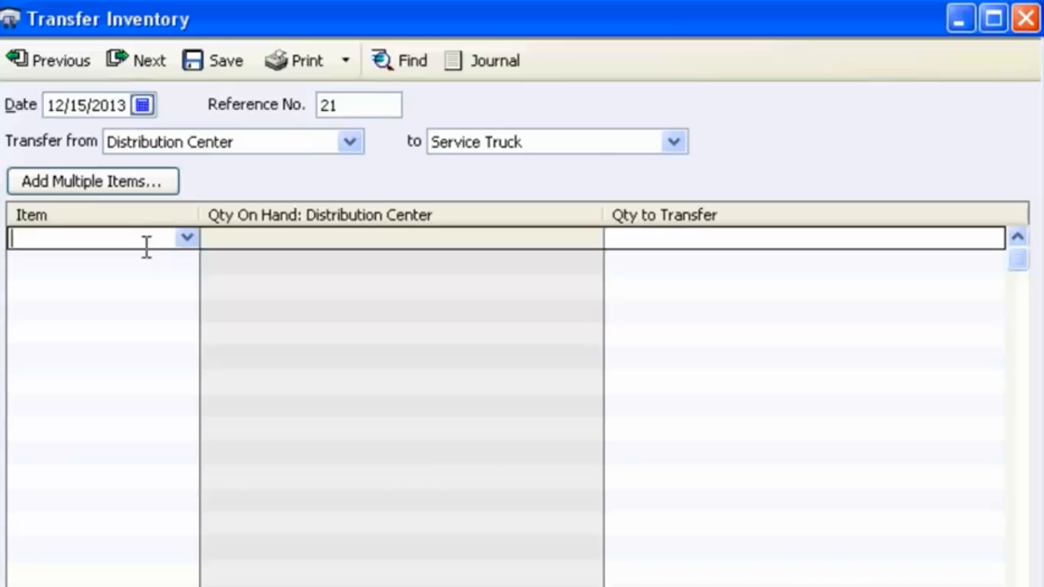
pyautogui.click(189, 237)
pyautogui.click(127, 411)
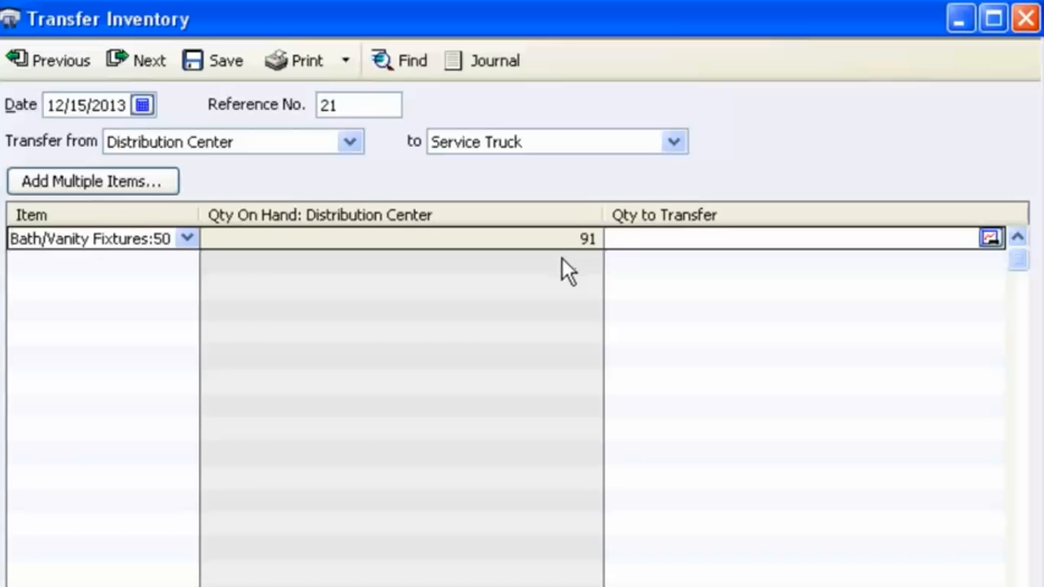
pyautogui.click(990, 237)
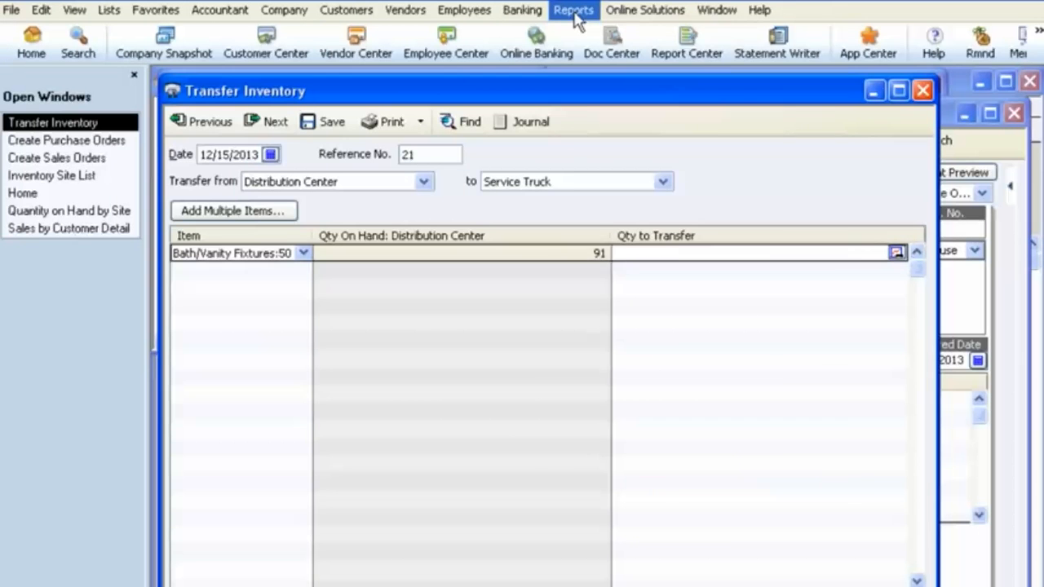
# Step: Run the Inventory Stock Status by Site report and filter it to San Jose warehouse
pyautogui.click(573, 9)
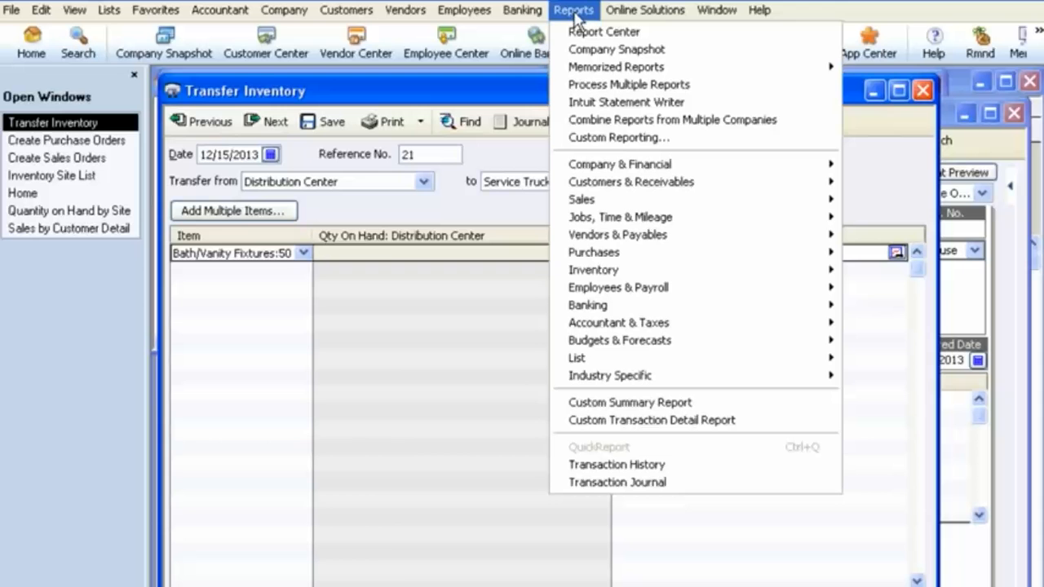
pyautogui.moveTo(607, 279)
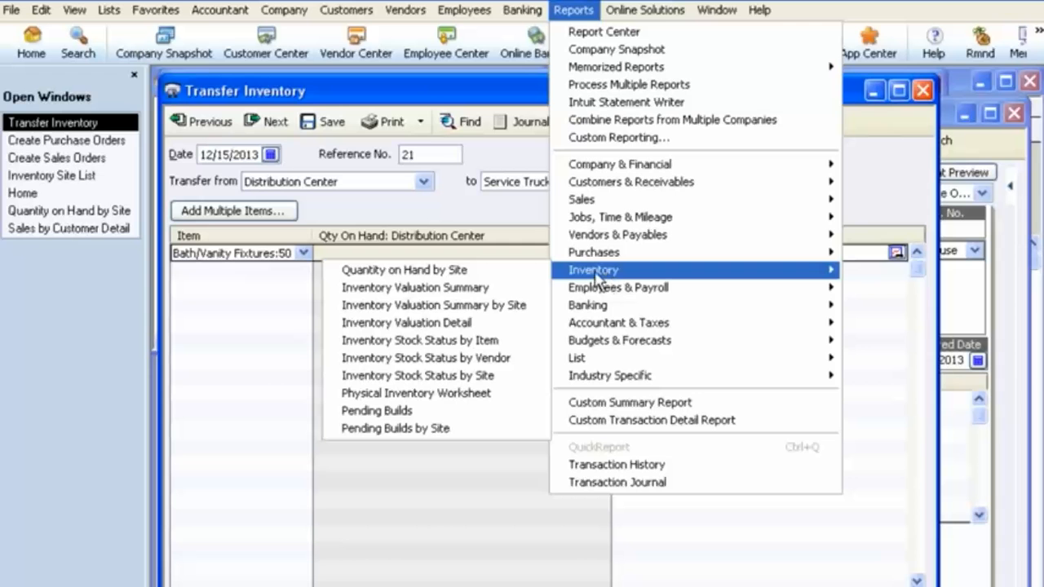
pyautogui.click(469, 272)
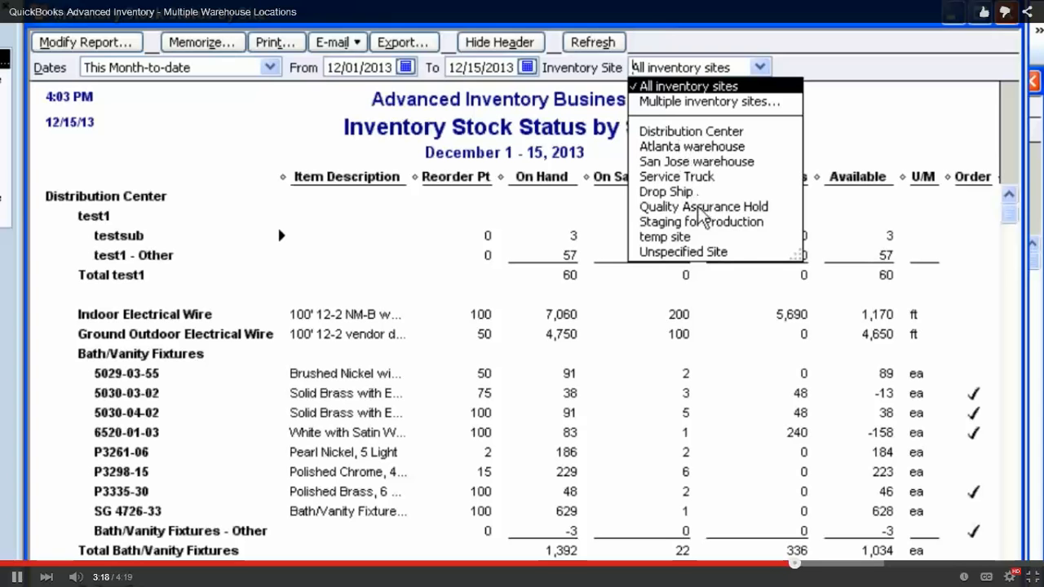
pyautogui.click(701, 161)
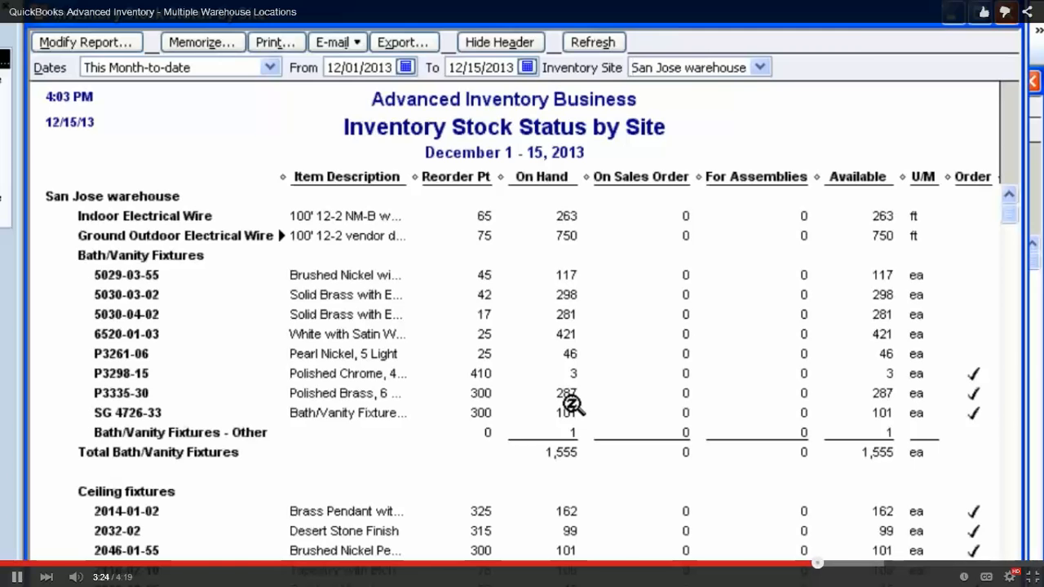
# Step: Open the Sales by Customer Detail report
pyautogui.click(575, 10)
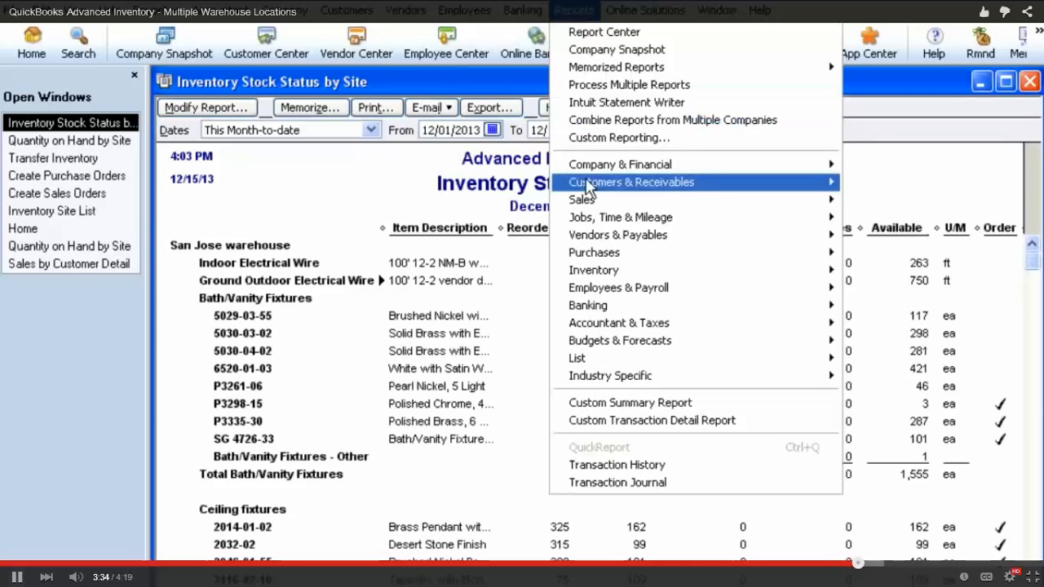
pyautogui.moveTo(594, 204)
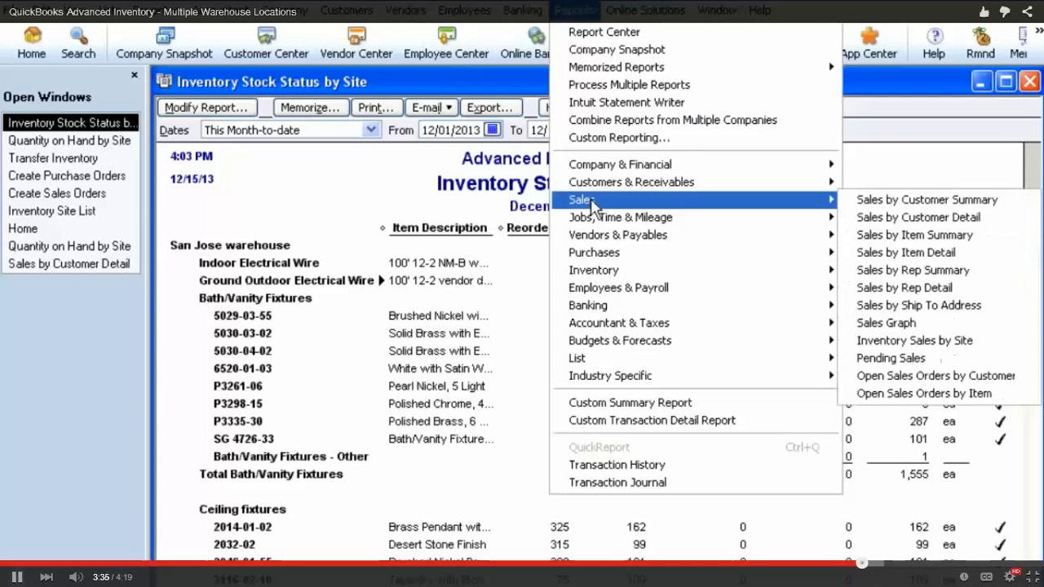
pyautogui.click(922, 219)
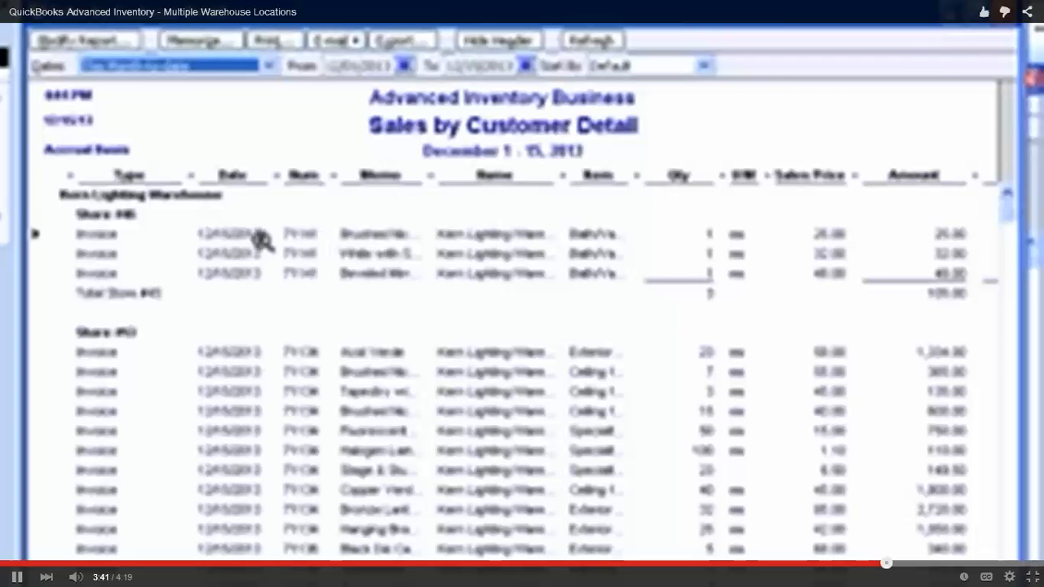
# Step: Modify the Sales by Customer Detail report to filter by the Atlanta warehouse inventory site
pyautogui.click(77, 41)
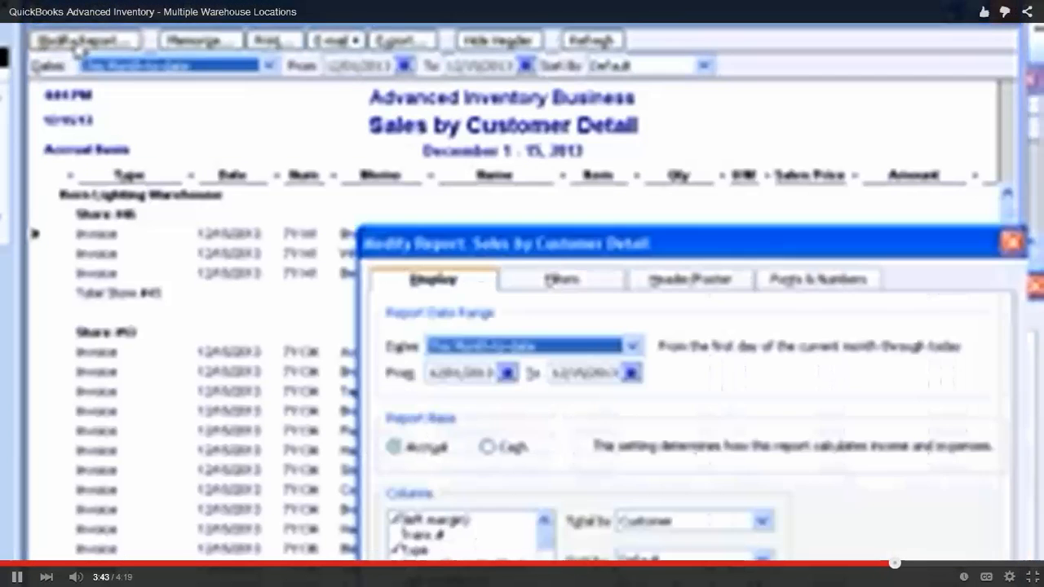
pyautogui.click(575, 135)
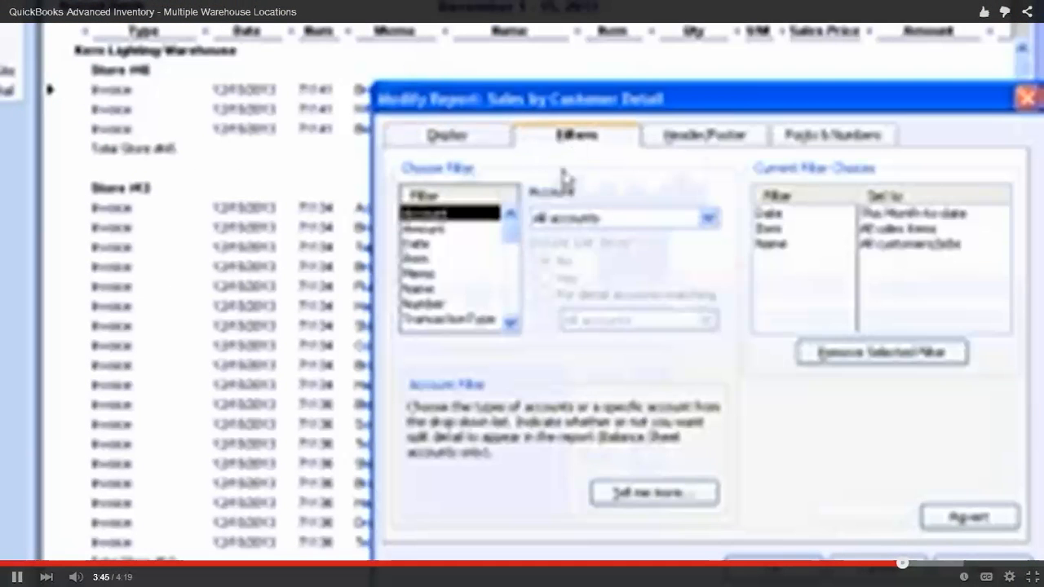
pyautogui.click(511, 323)
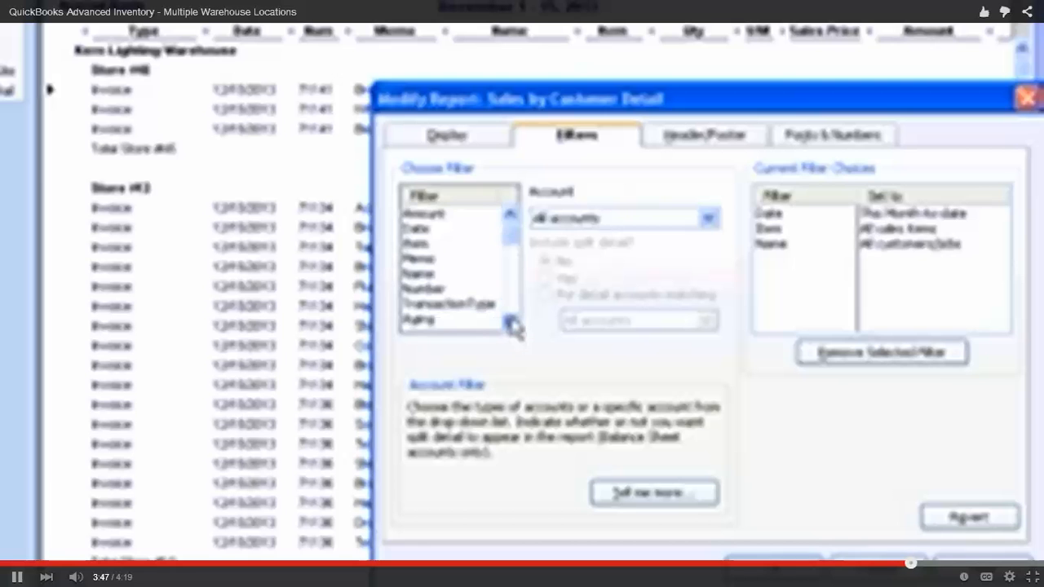
pyautogui.click(511, 323)
pyautogui.click(512, 323)
pyautogui.click(511, 323)
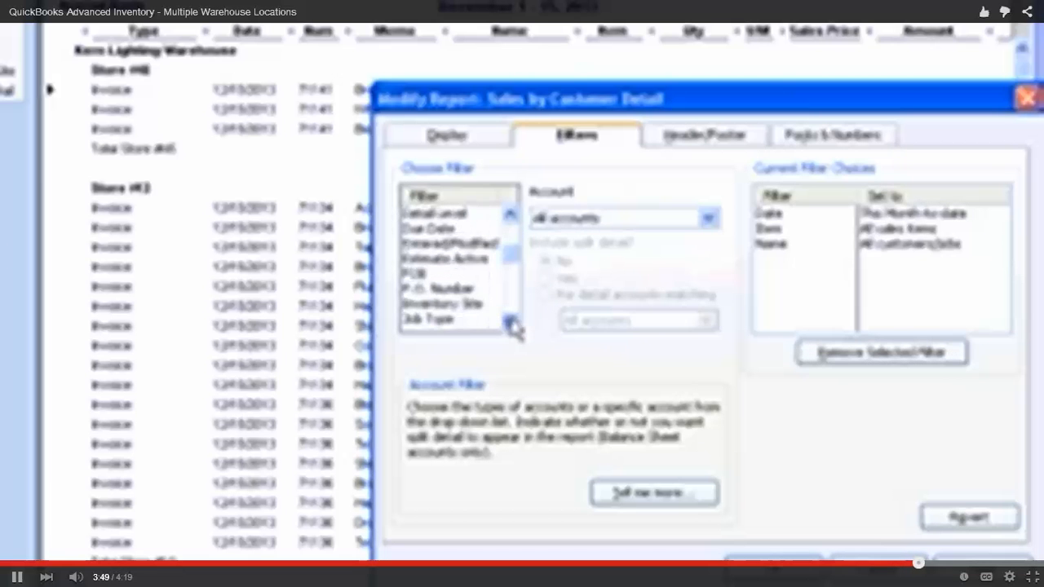
pyautogui.click(481, 306)
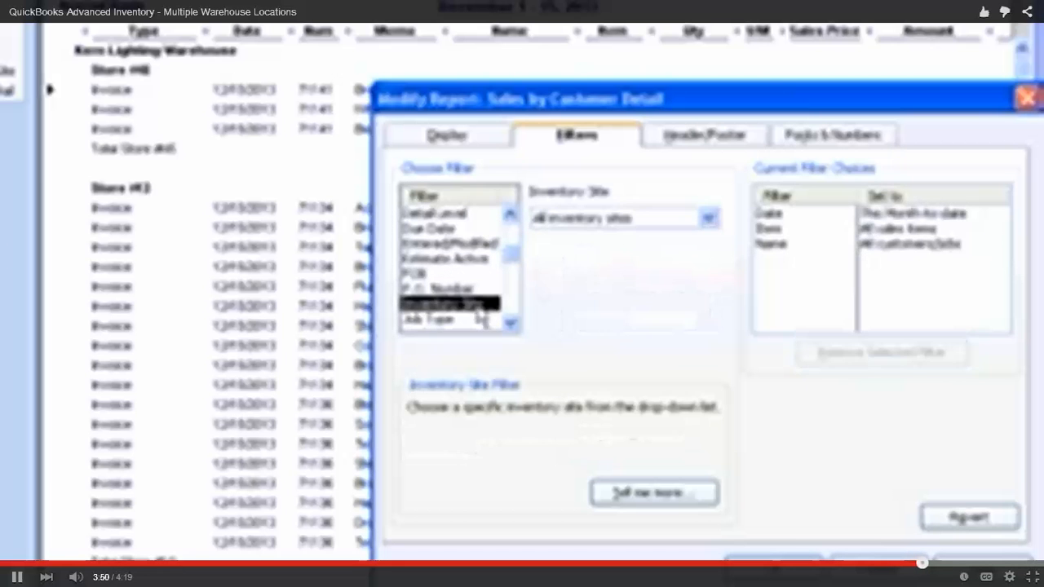
pyautogui.click(709, 220)
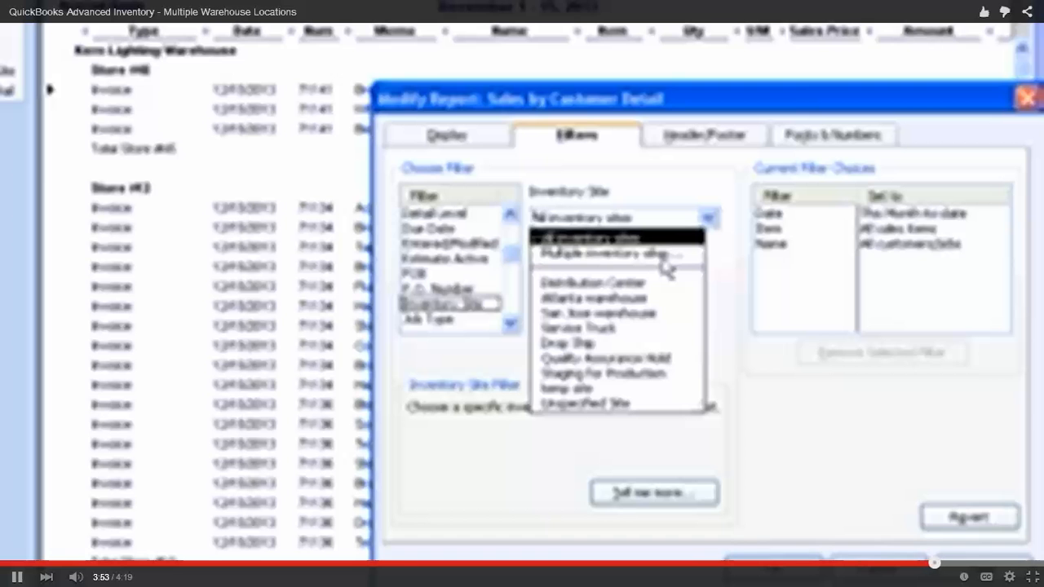
pyautogui.click(613, 300)
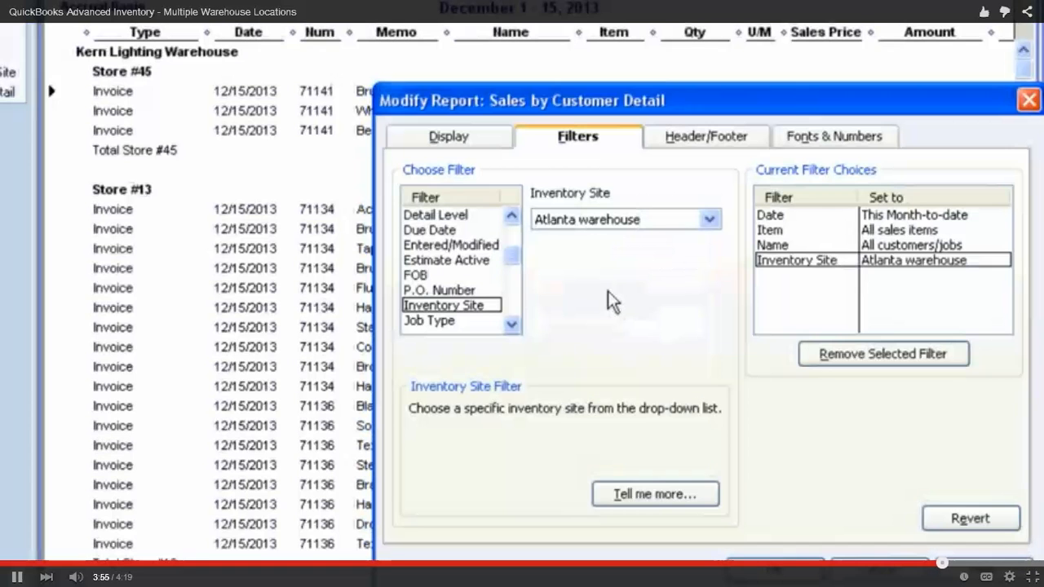
pyautogui.click(783, 572)
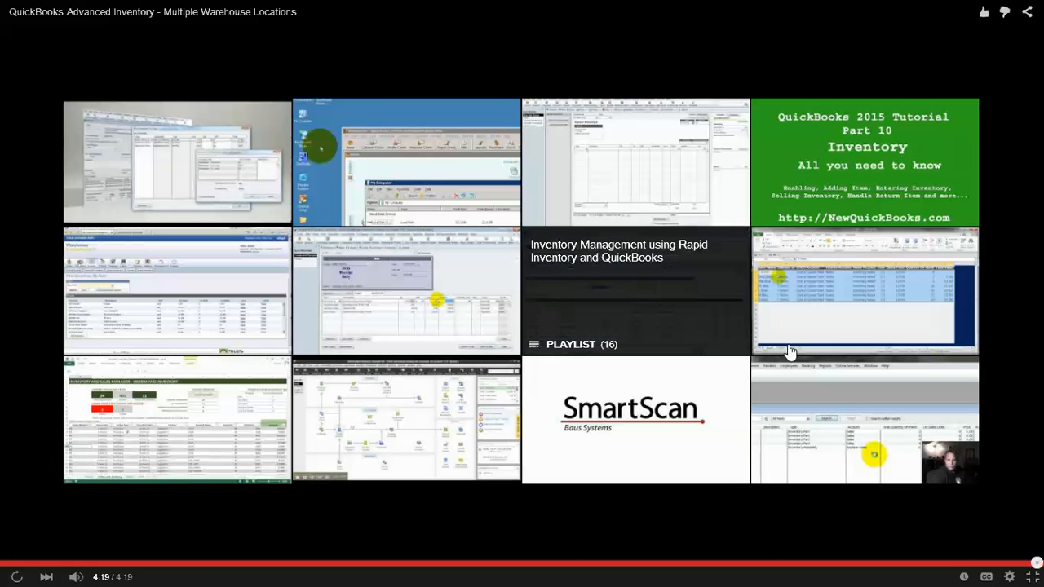
pyautogui.press('Escape')
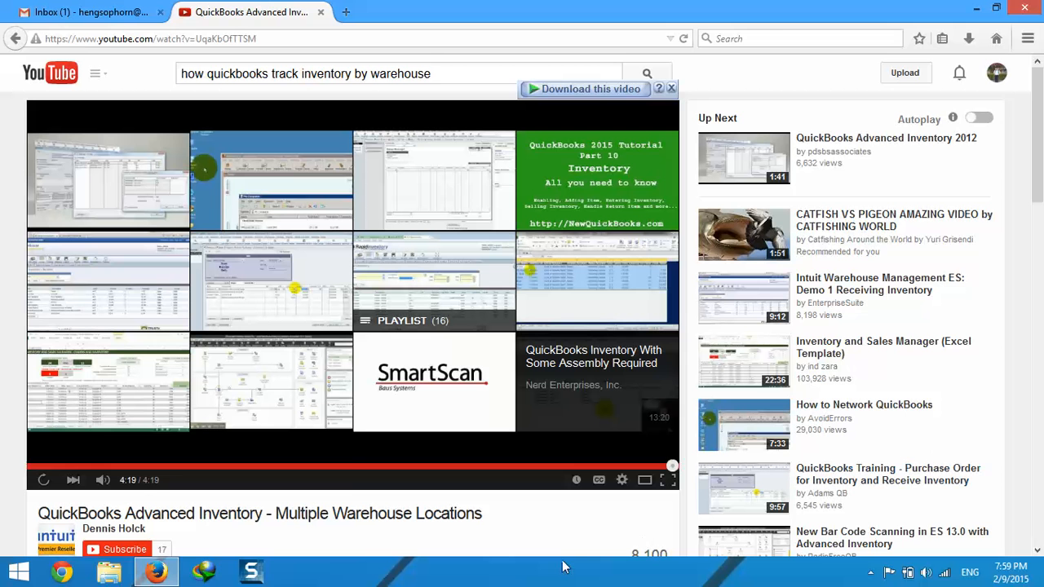
pyautogui.rightClick(255, 575)
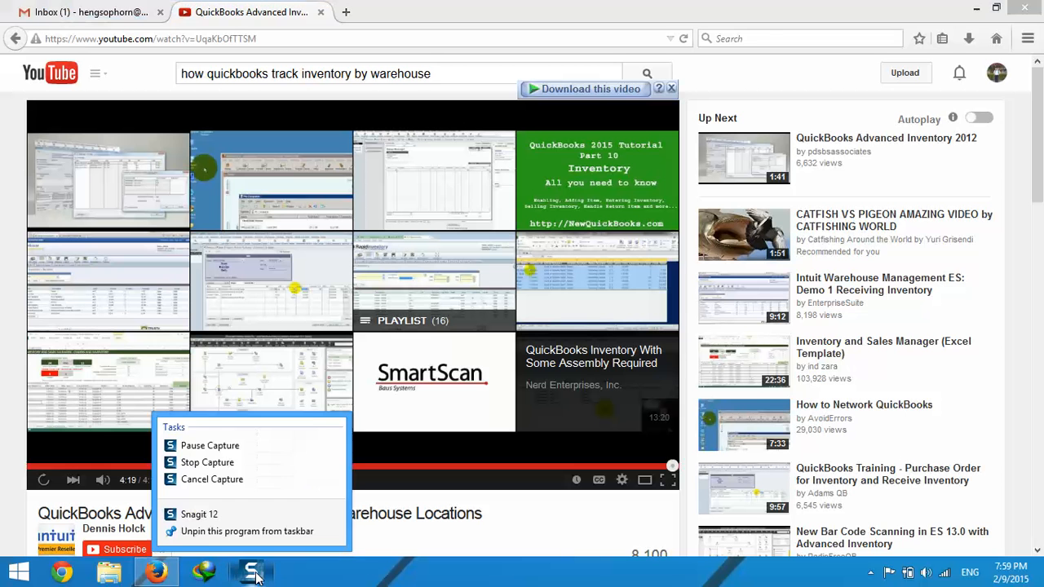
pyautogui.click(220, 448)
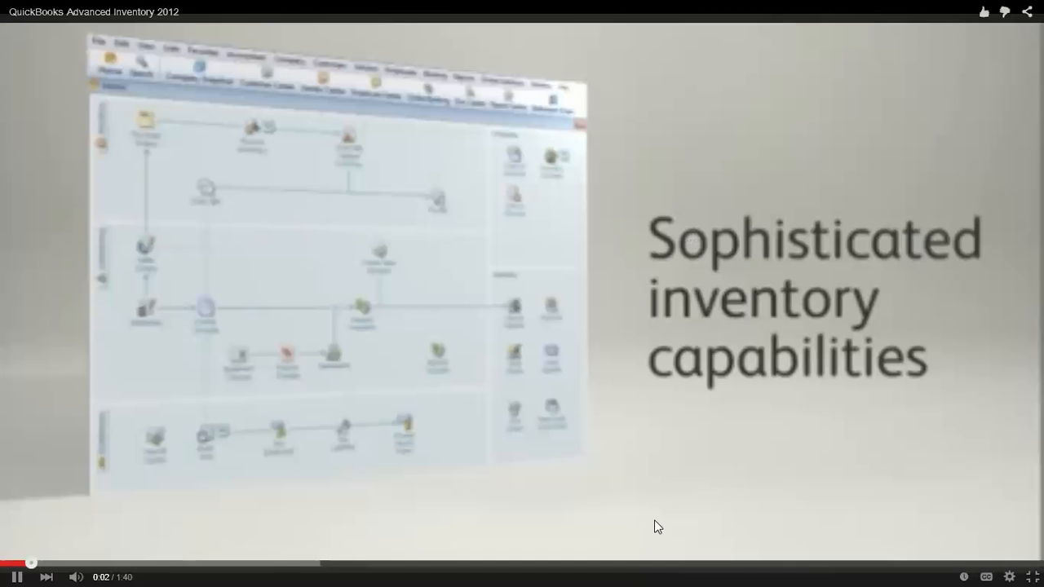